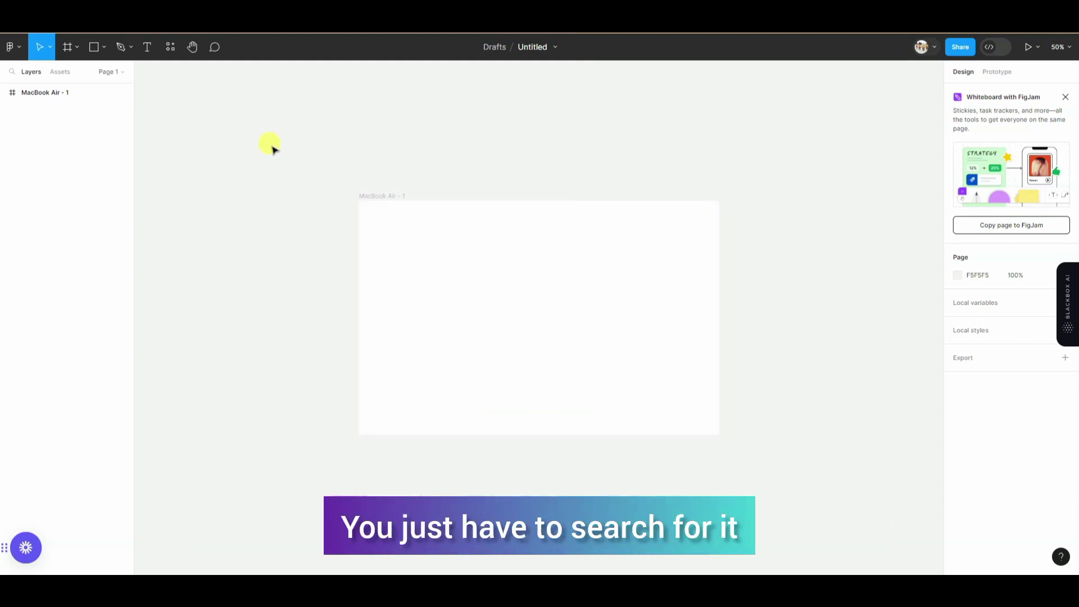
Step: Run Datavizer from the Recents plugins and move its window up and left of the MacBook Air frame
click(171, 48)
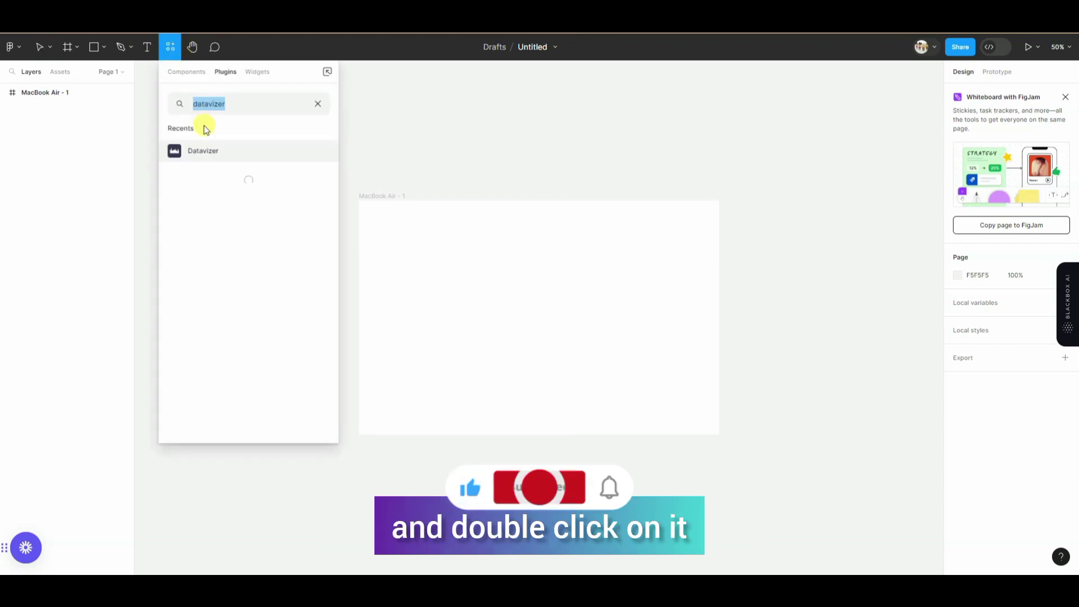
click(205, 152)
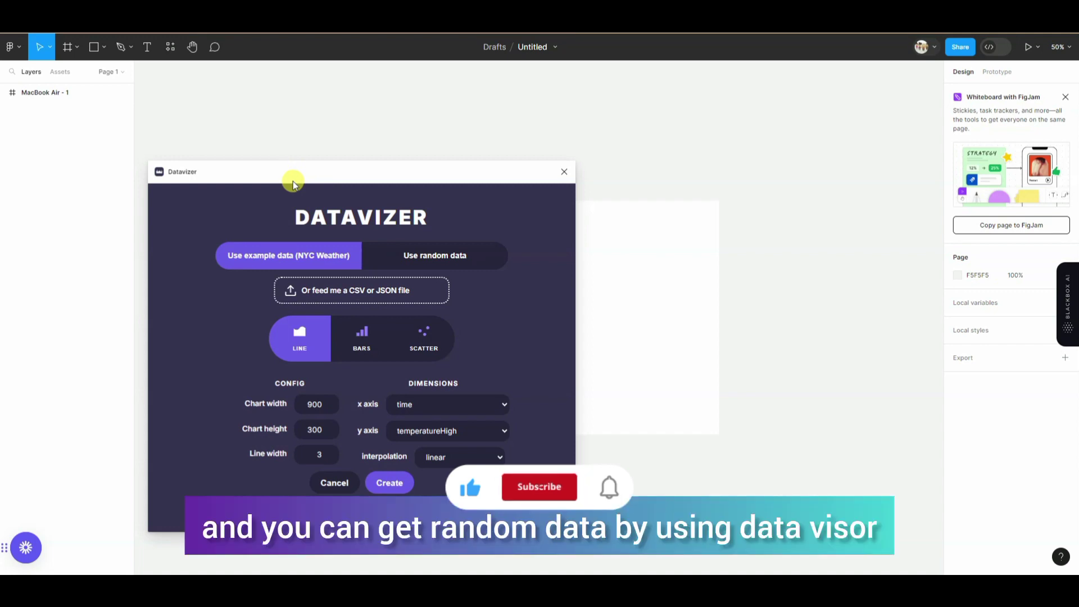
drag(295, 178, 181, 142)
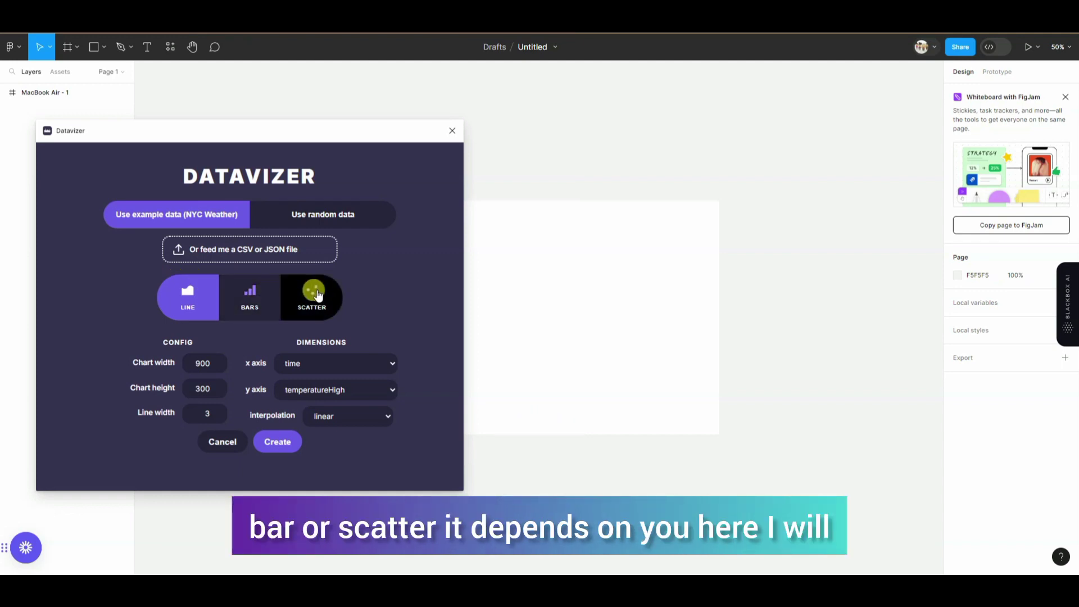
Step: Change the line chart's width from 900 to 100 and raise its line width to 5
click(197, 360)
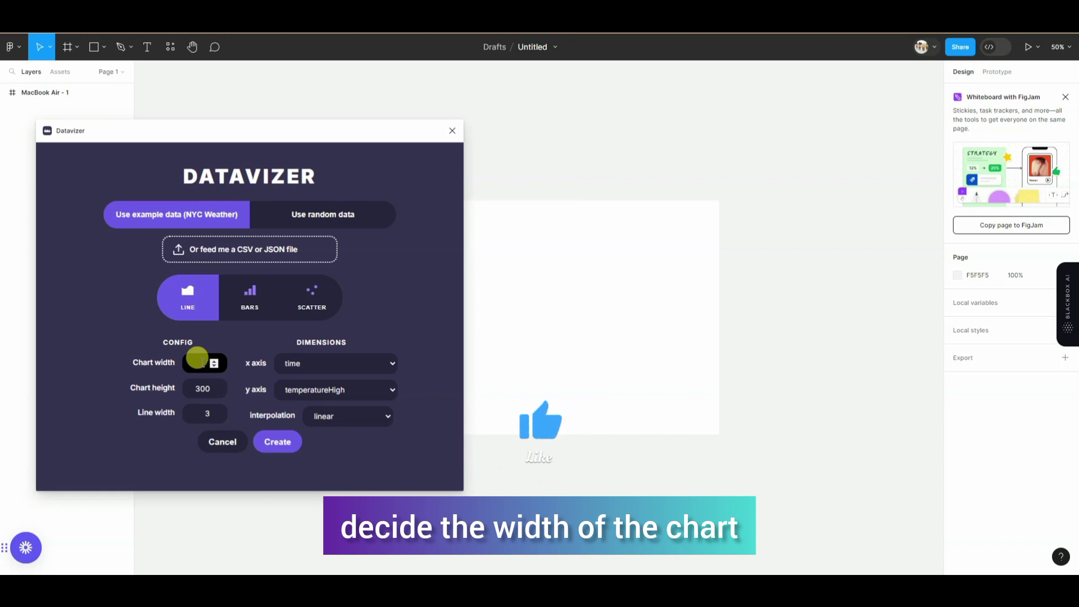
text(1)
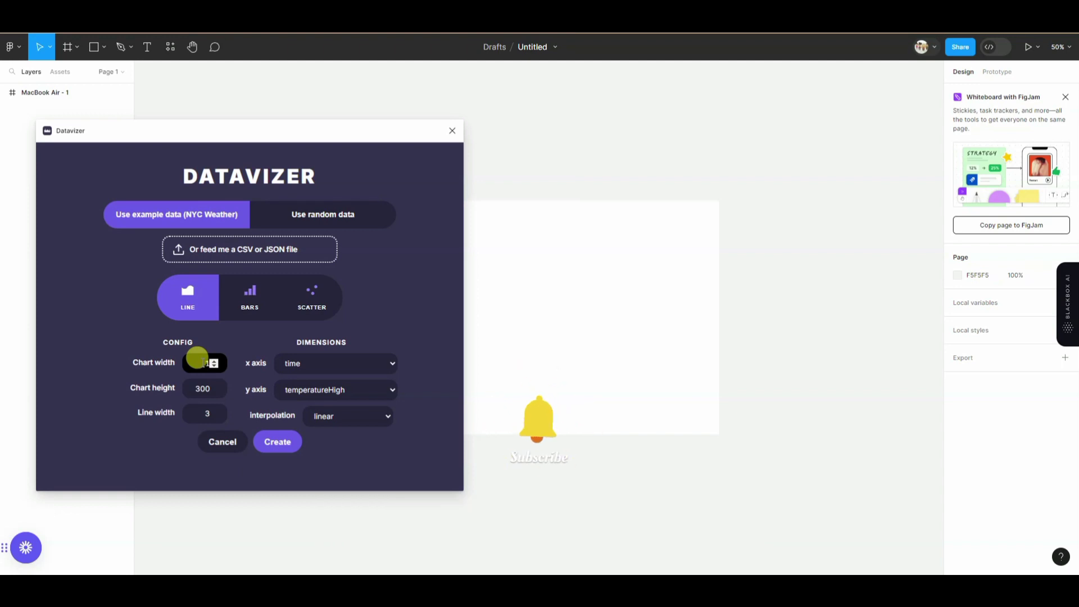
text(0)
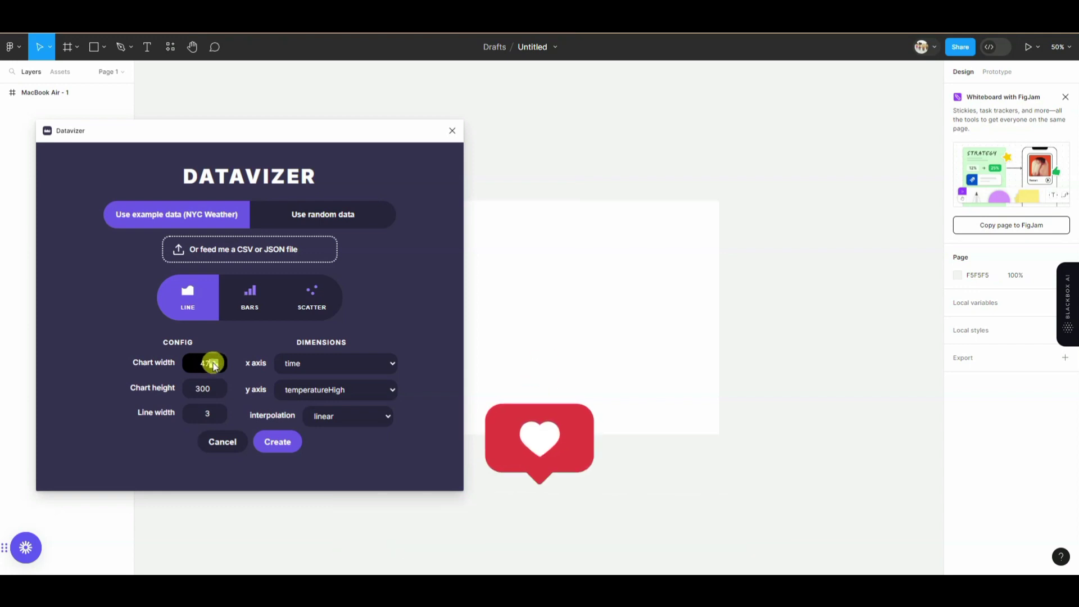
text(76)
scroll(213, 365, up, 5)
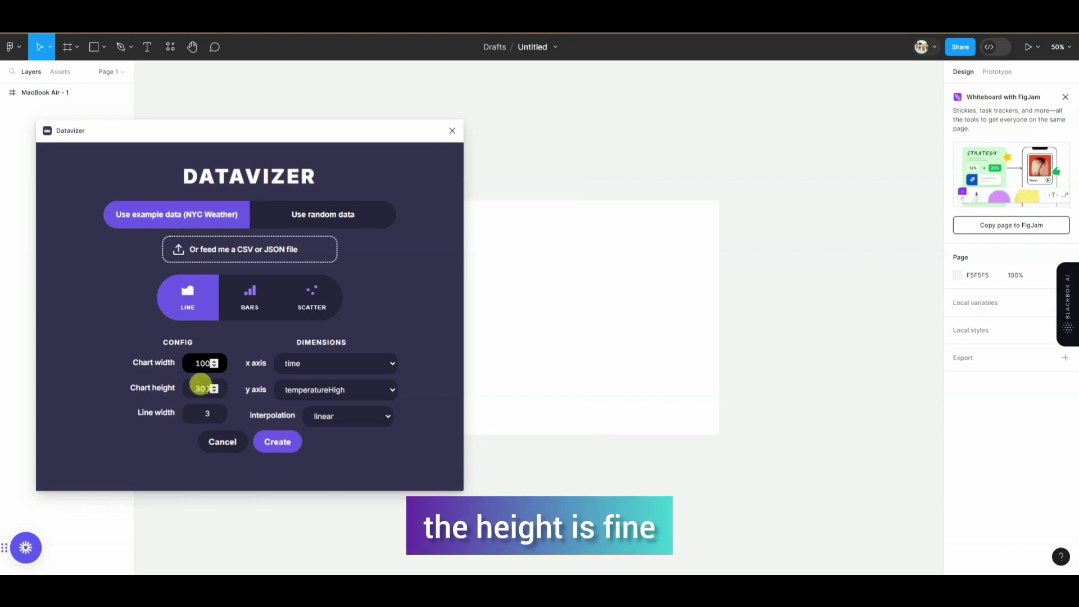
click(215, 417)
click(216, 412)
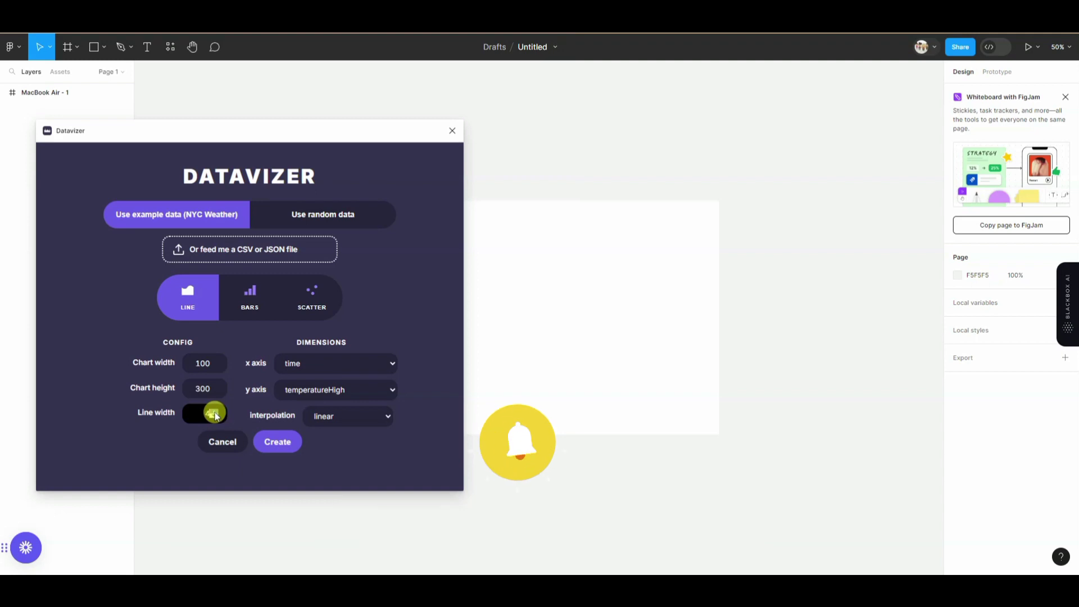
click(216, 415)
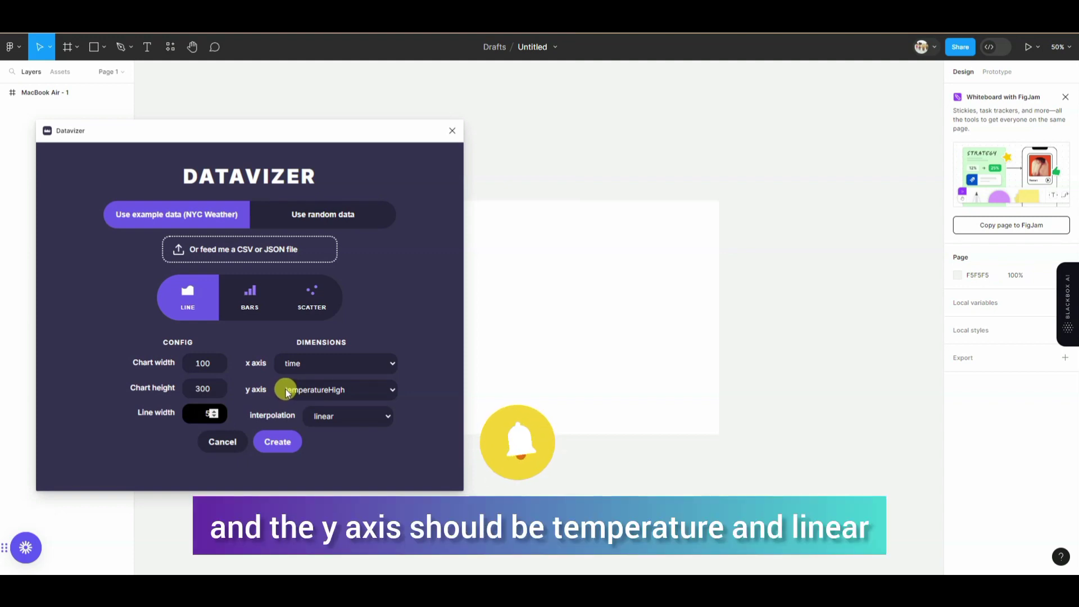
Step: Switch the chart type to Bars and edit the chart width and bar padding 5
click(245, 301)
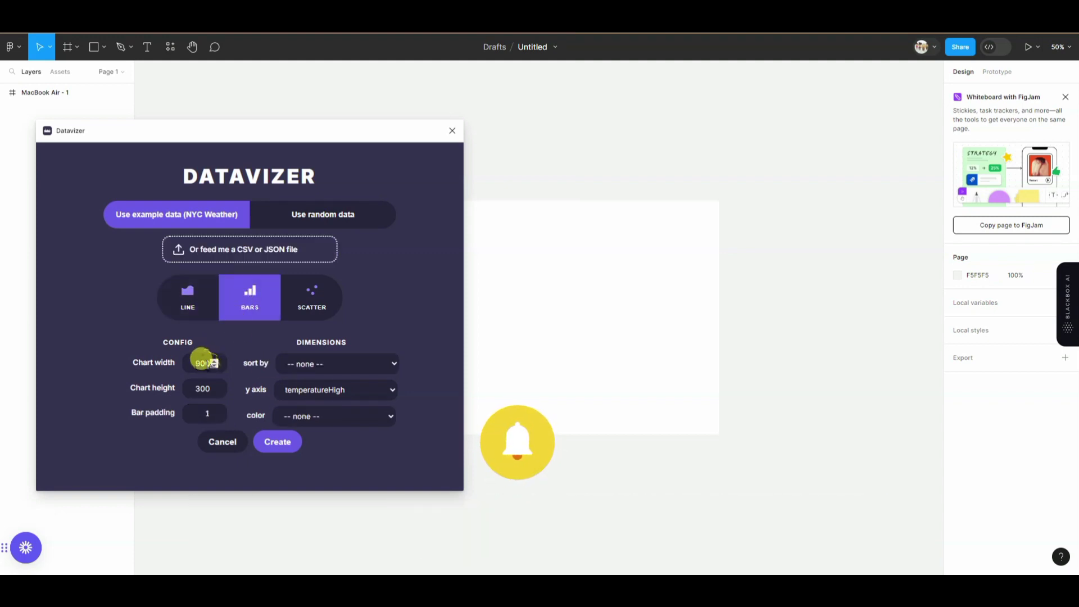
click(194, 360)
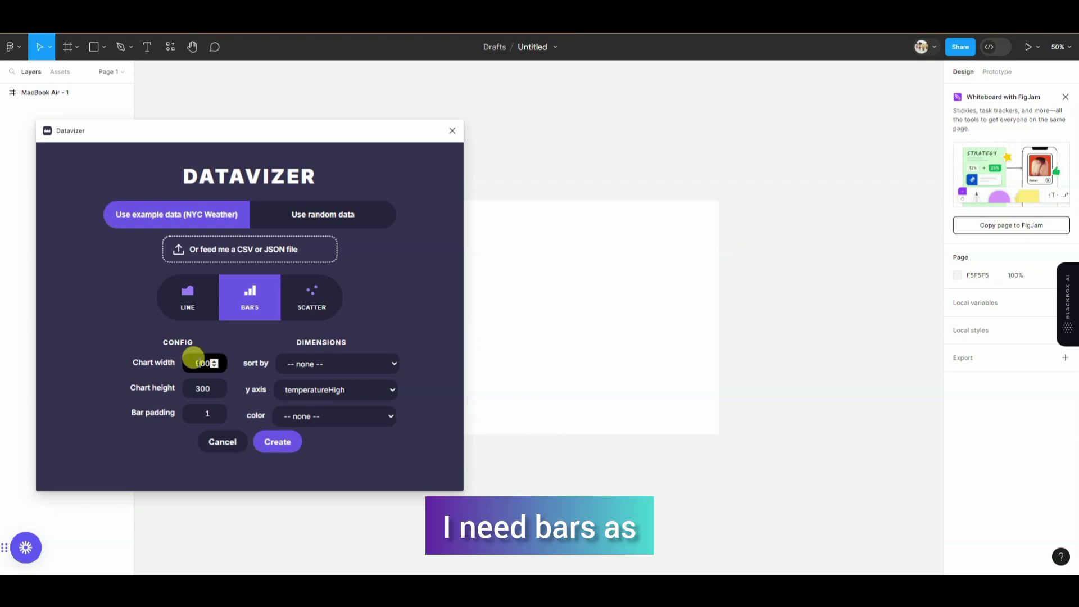
text(1)
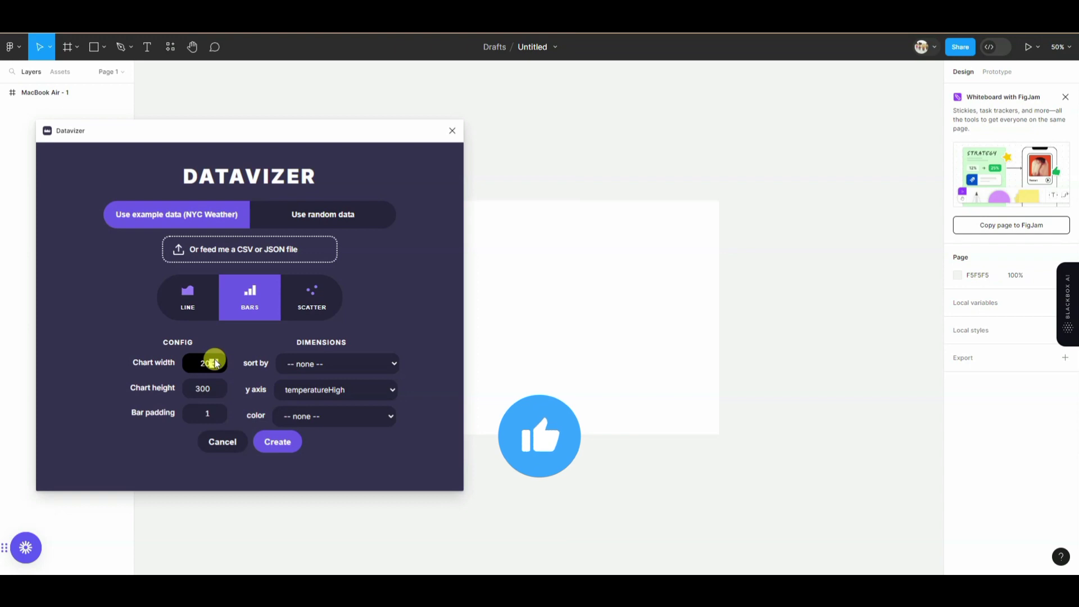
text(1)
key(BackSpace)
key(BackSpace)
key(BackSpace)
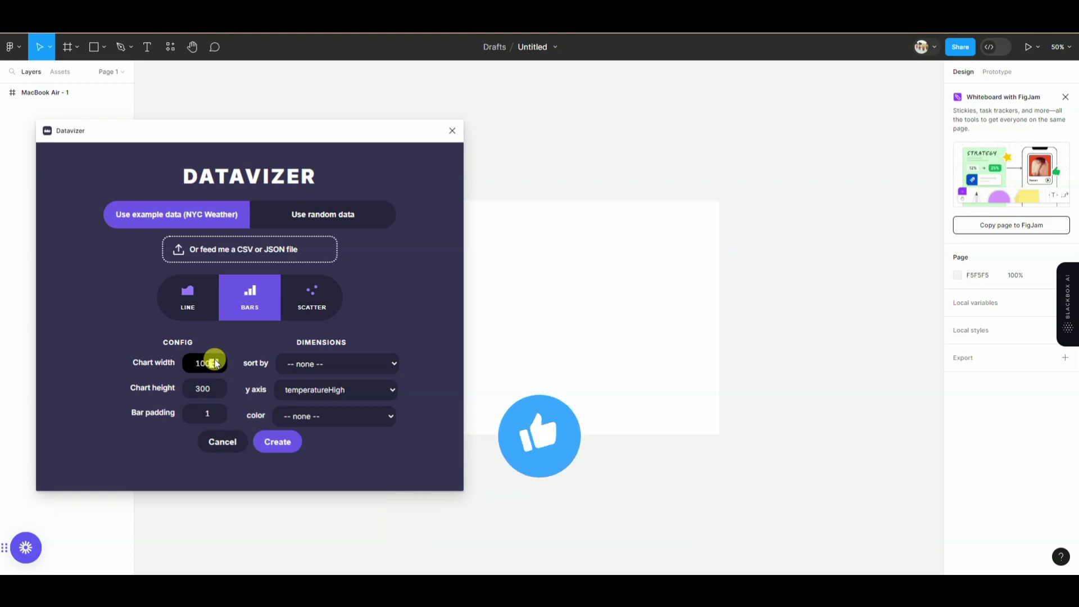
click(216, 415)
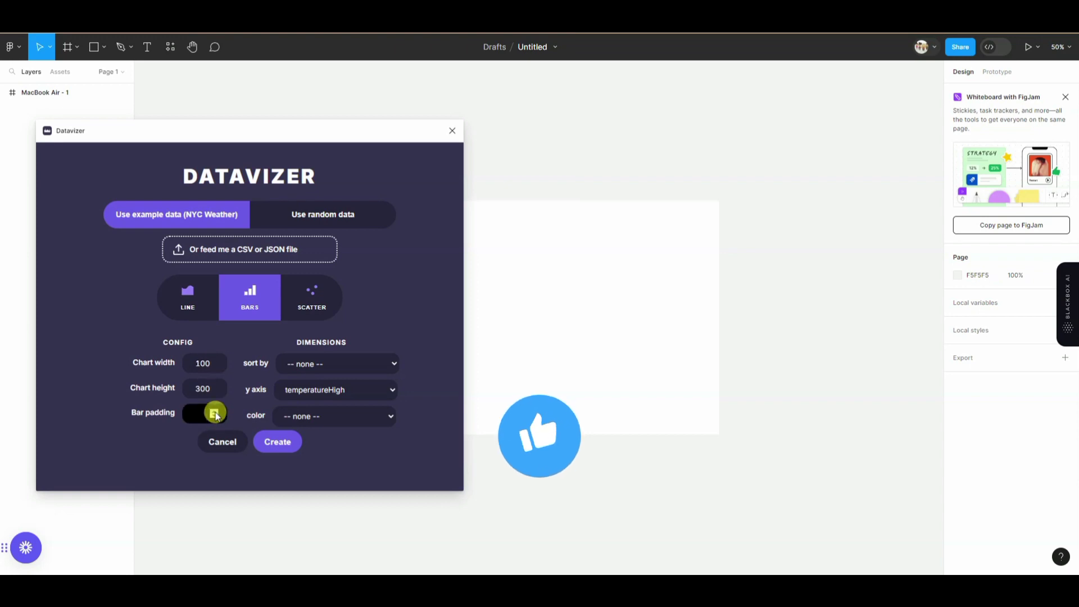
Step: Sort the bars by sunriseTime, plot sunsetTime on the y axis, and colour by moonPhase
click(371, 364)
click(362, 406)
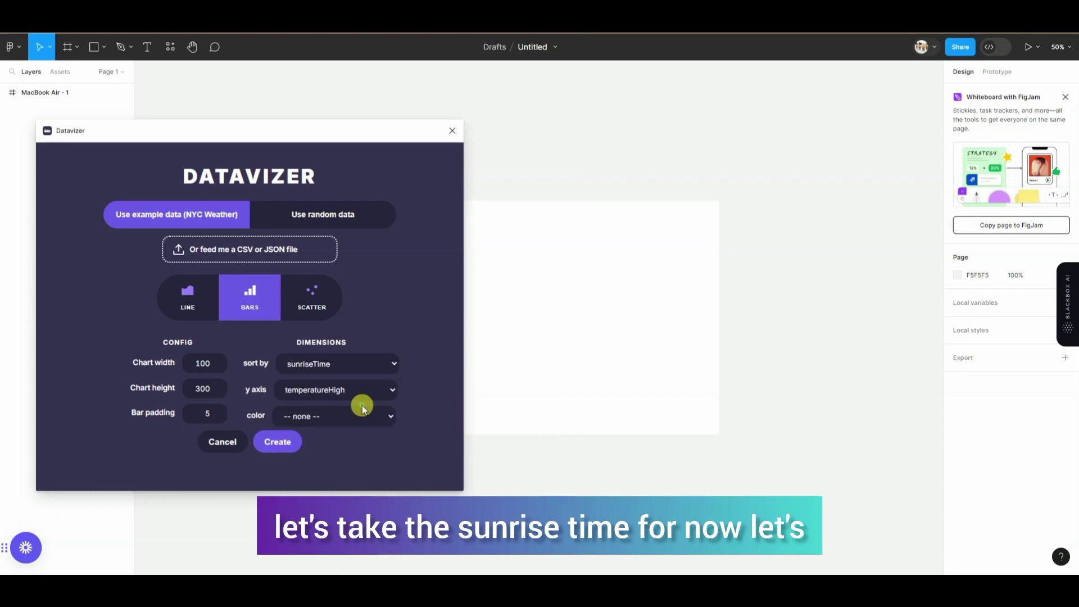
click(373, 388)
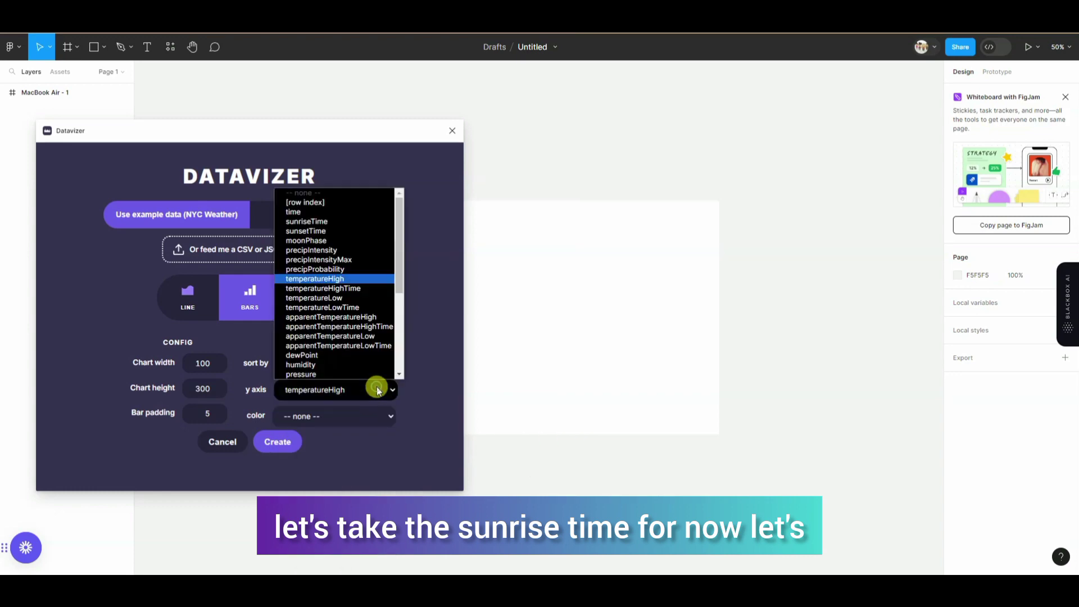
click(364, 231)
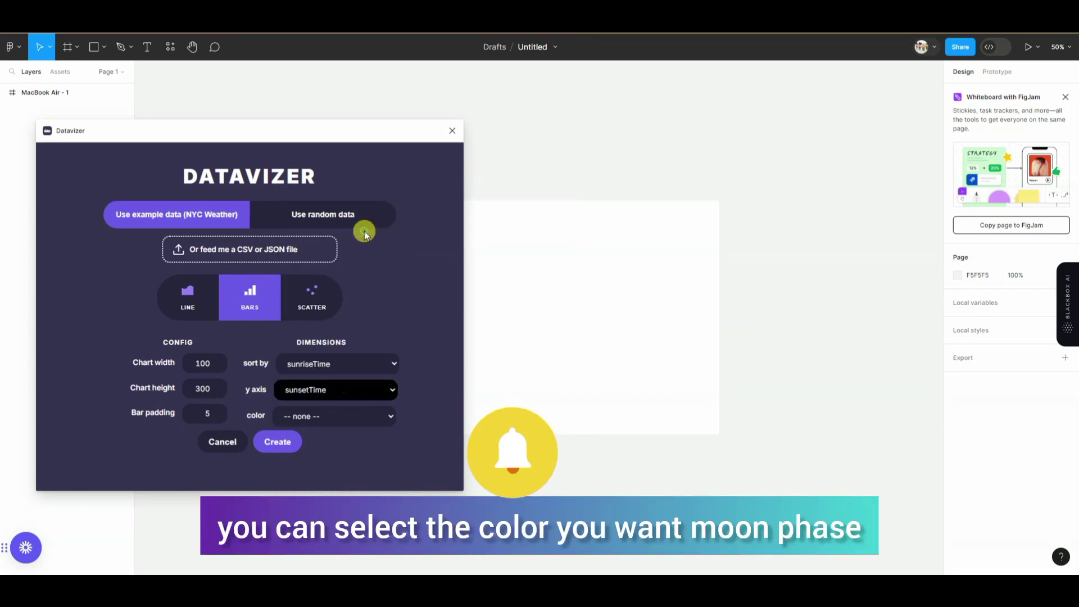
click(289, 417)
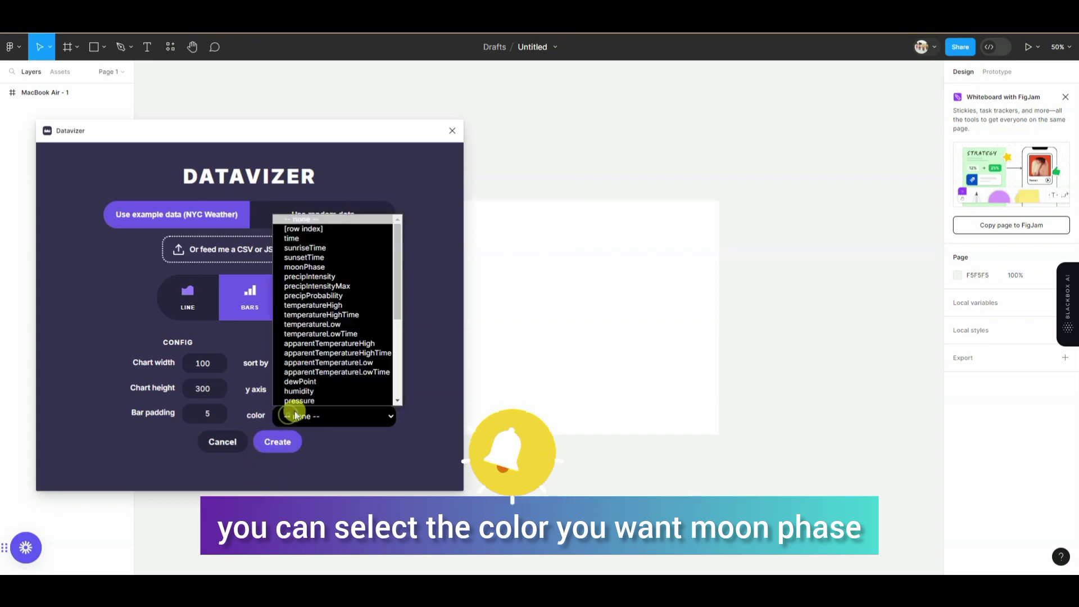
click(347, 268)
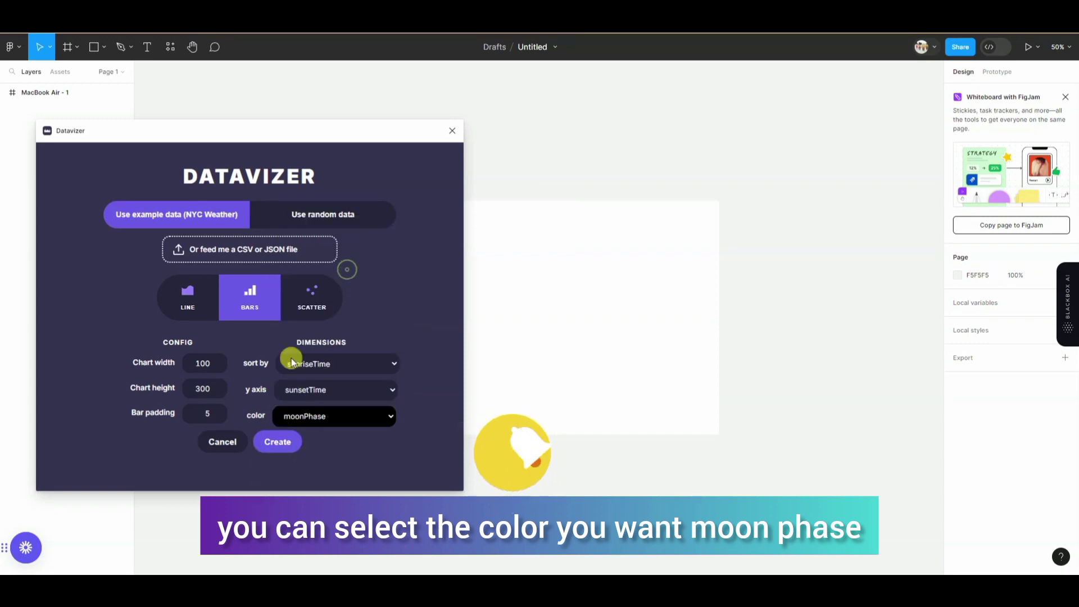
Step: Generate the striped bar chart on the canvas and select its chart group
click(270, 443)
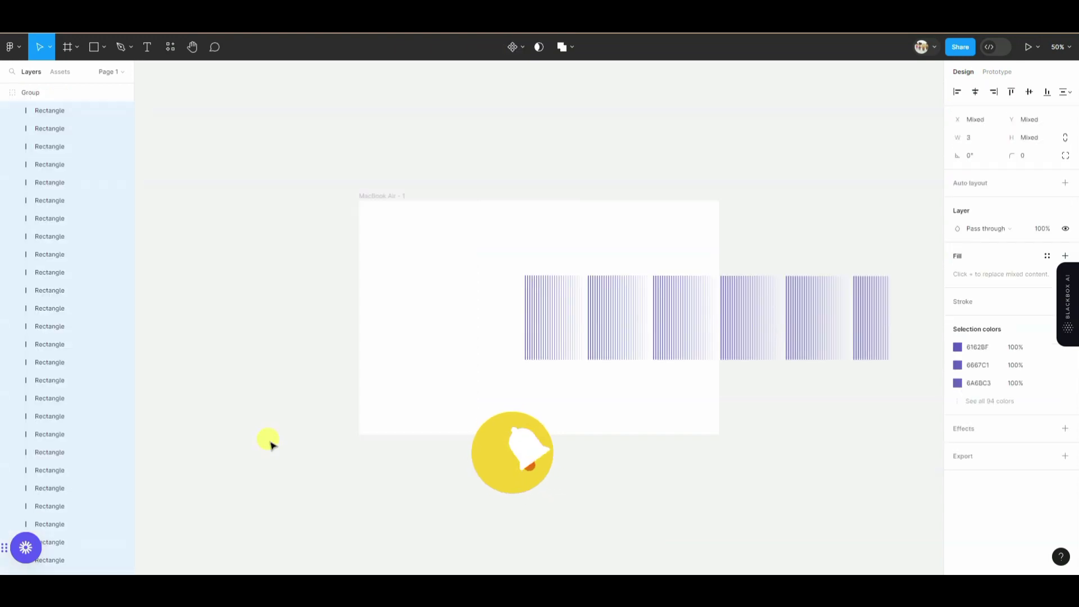
drag(866, 395, 599, 291)
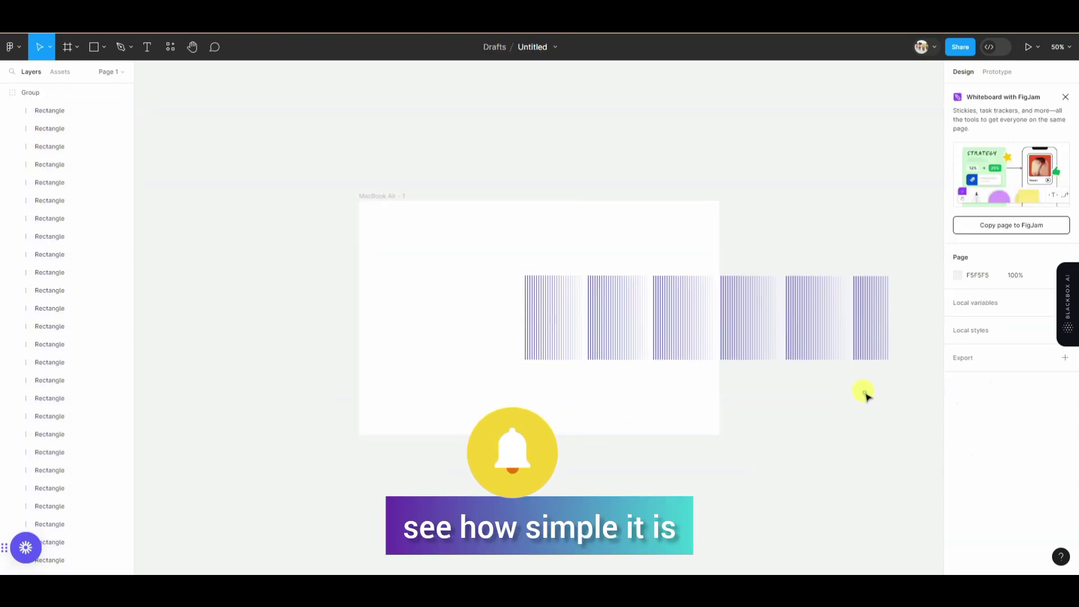
click(773, 468)
click(795, 345)
Step: Inspect the chart group's context options, then delete the chart from the MacBook Air frame
right_click(795, 344)
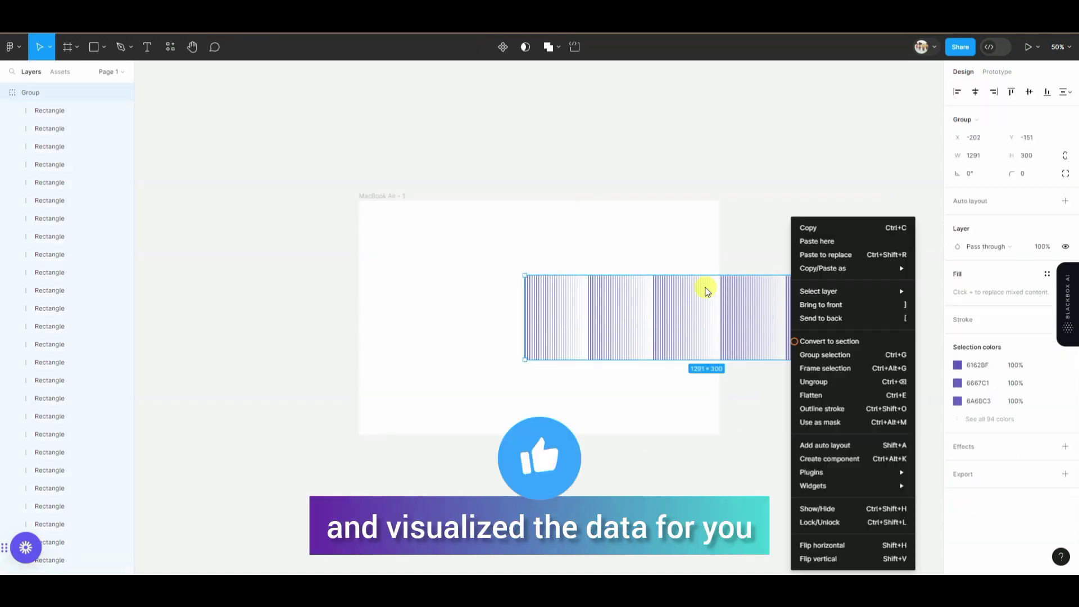
click(588, 278)
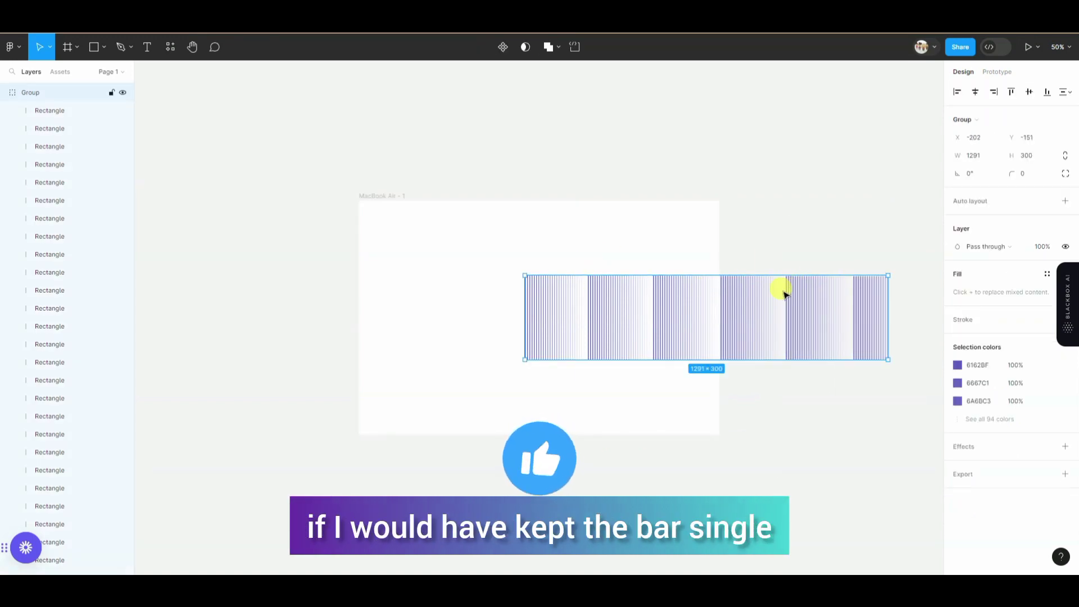
key(shift+Return)
key(Return)
key(Delete)
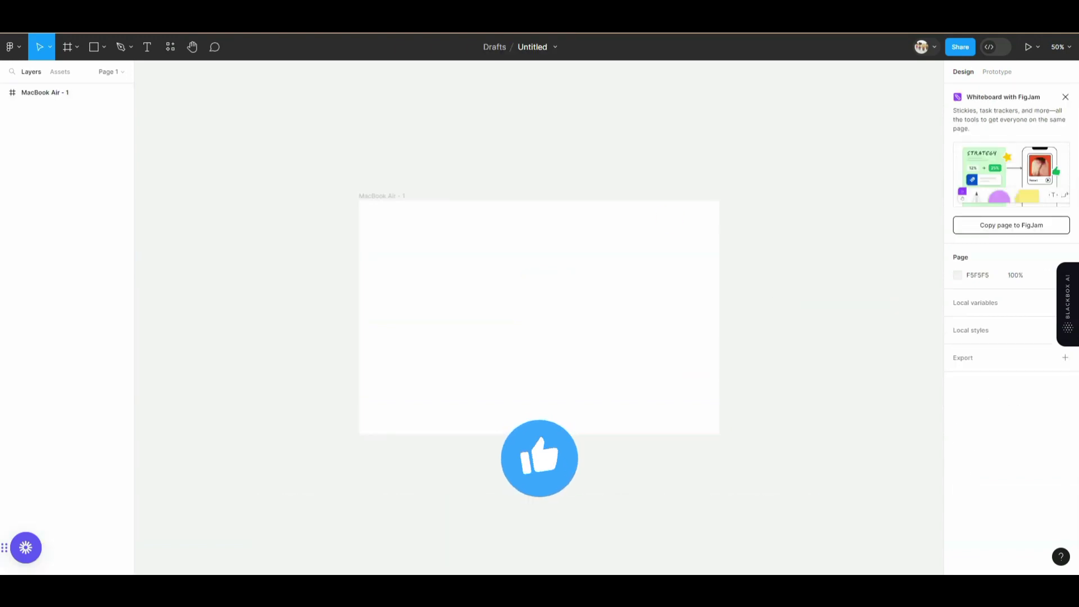
Step: Relaunch Datavizer from the plugin list and nudge the line width from 3 to 4
click(170, 47)
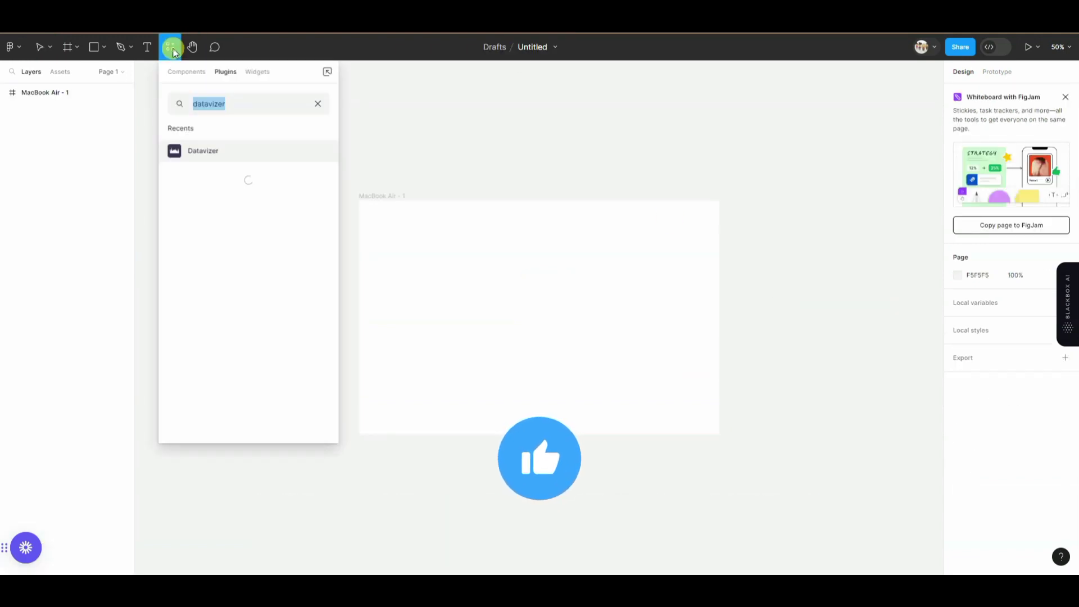
click(213, 155)
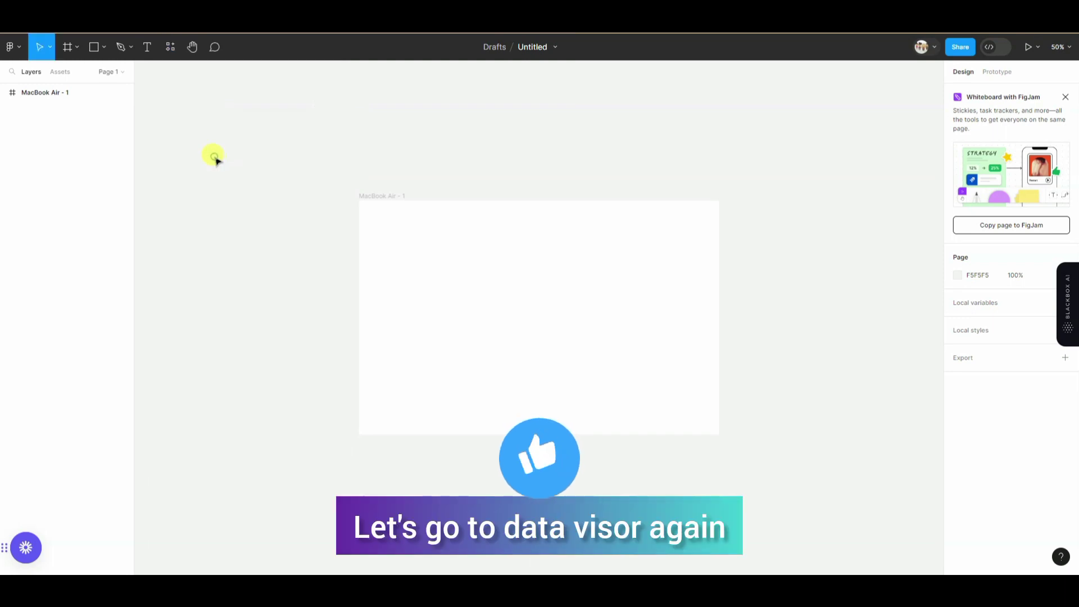
drag(207, 415, 215, 419)
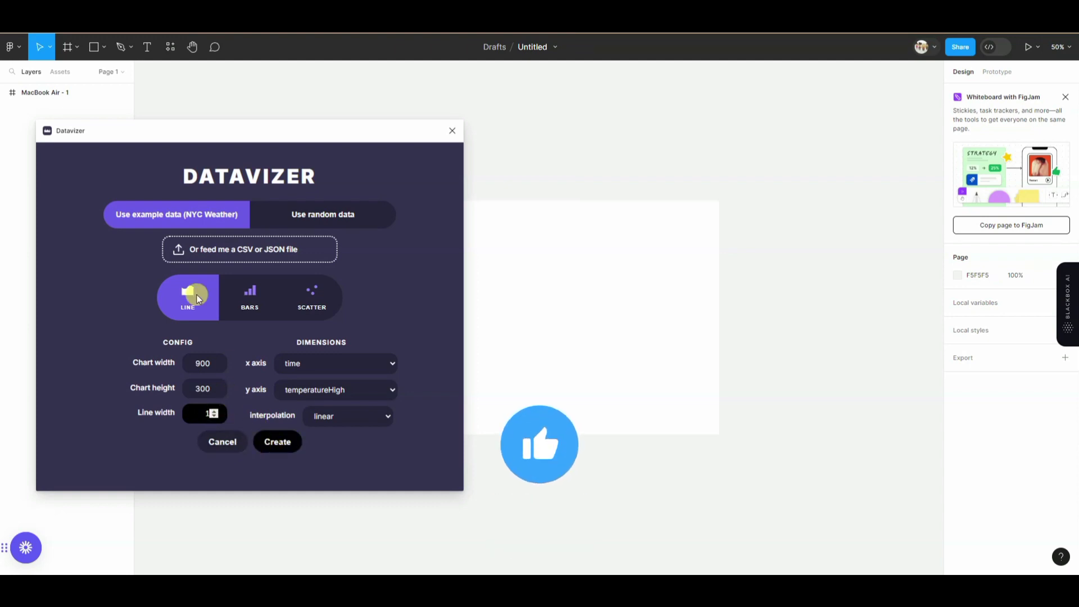
Step: Switch Datavizer to Bars, colour by moonPhase, sort by sunriseTime, and set chart width 100
click(197, 358)
text(100)
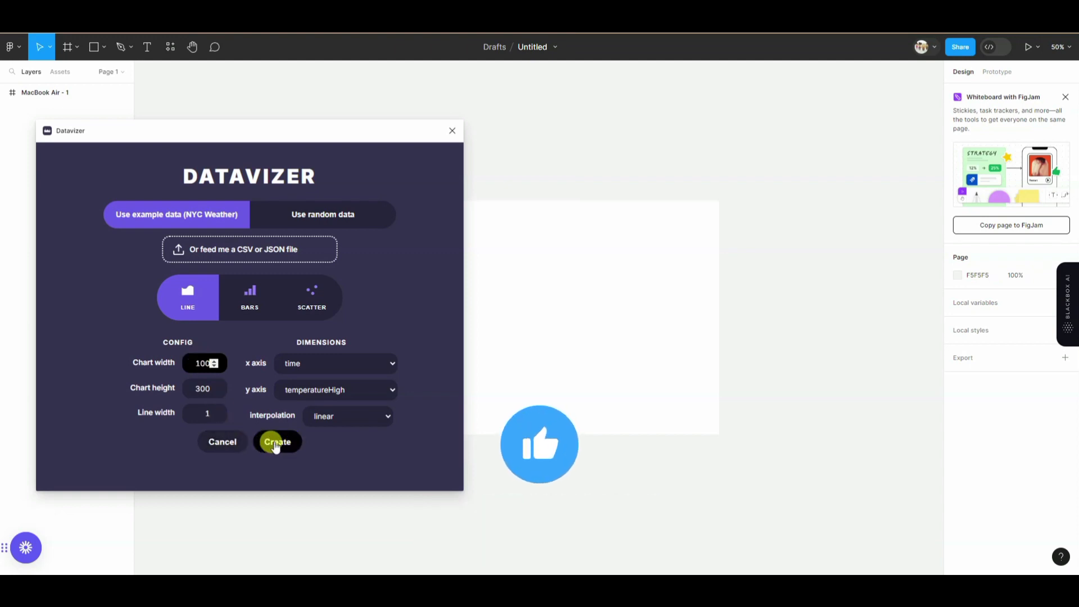
click(330, 417)
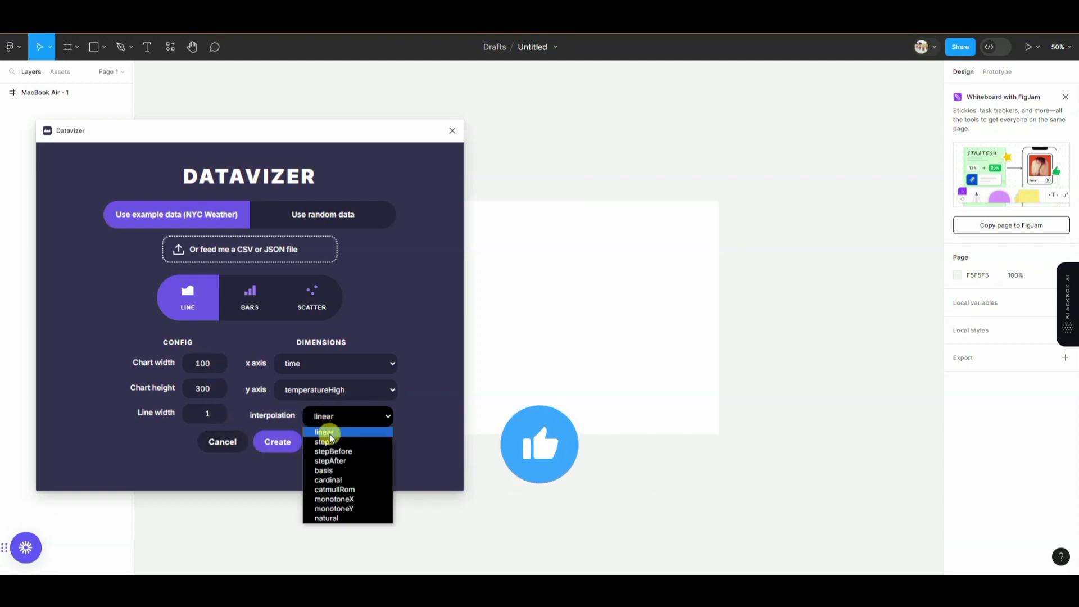
click(257, 287)
click(357, 416)
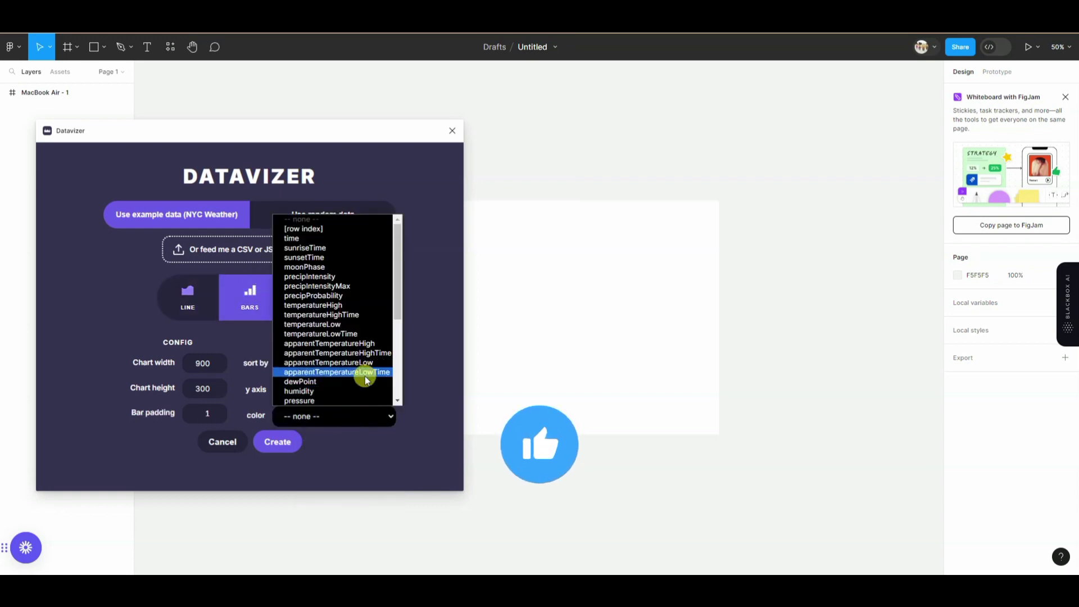
click(362, 268)
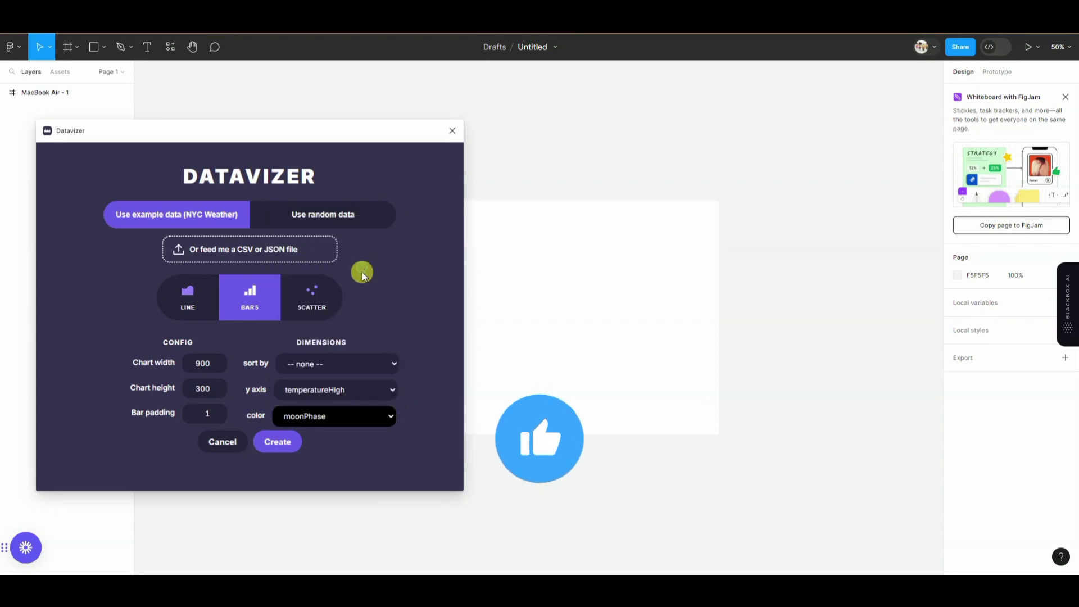
click(376, 369)
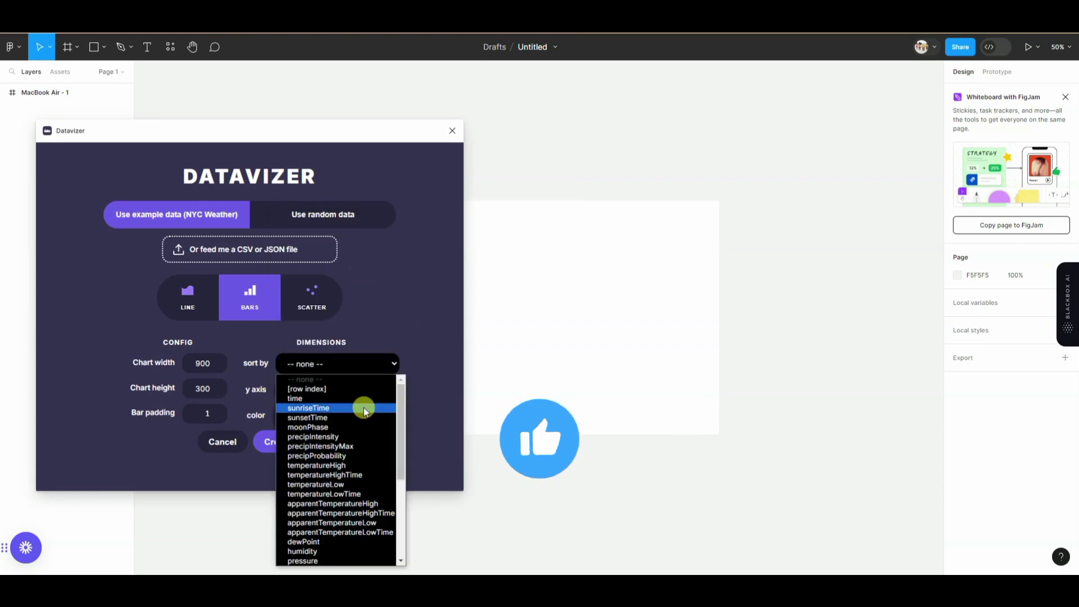
click(362, 406)
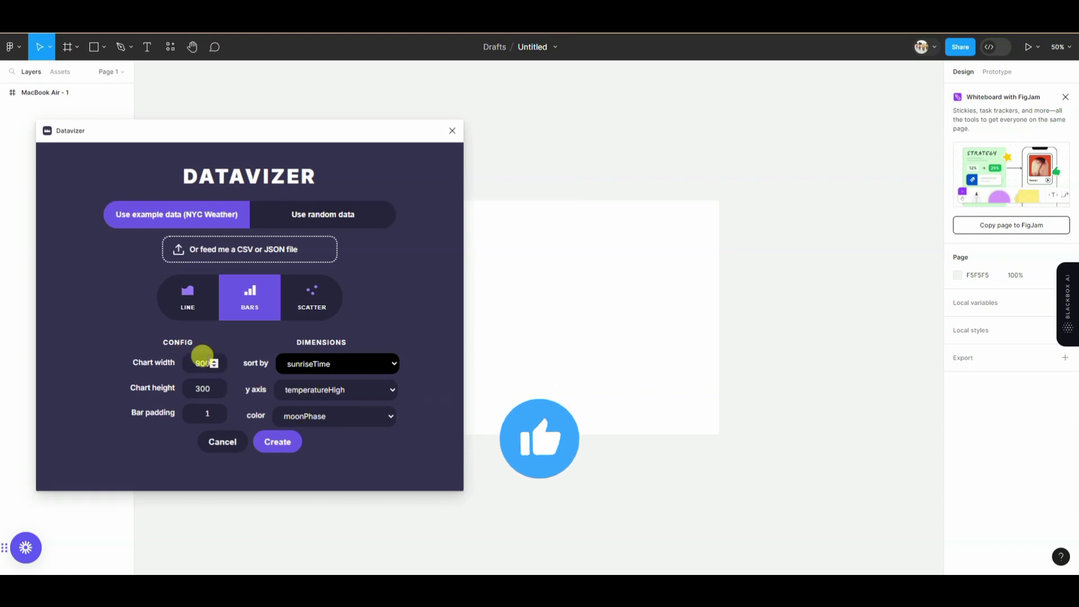
click(201, 362)
text(100)
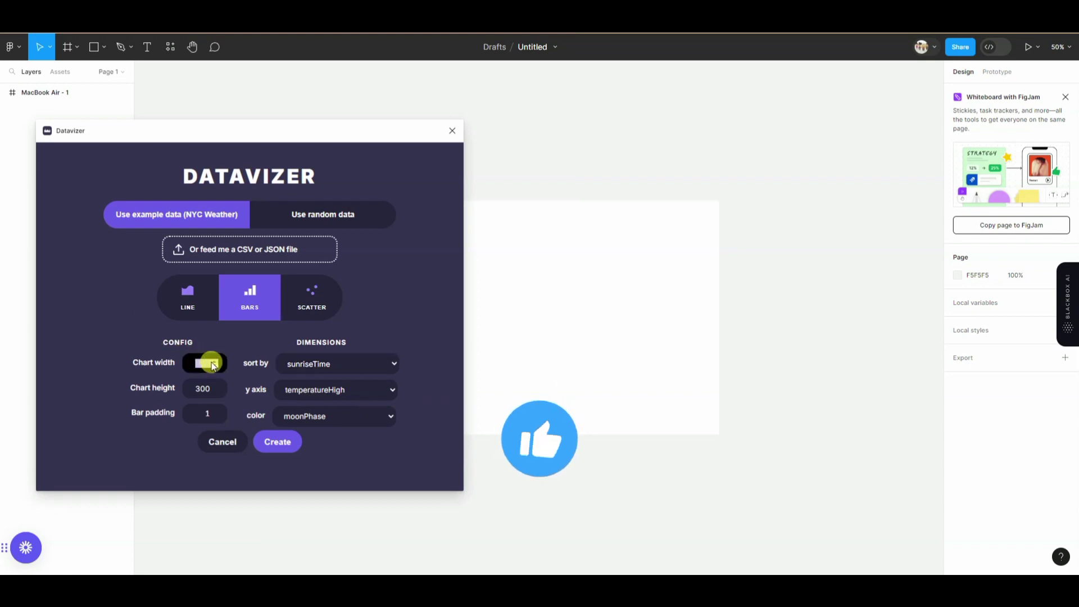
Step: Create the purple gradient bar chart and move it left into the MacBook Air frame
click(262, 444)
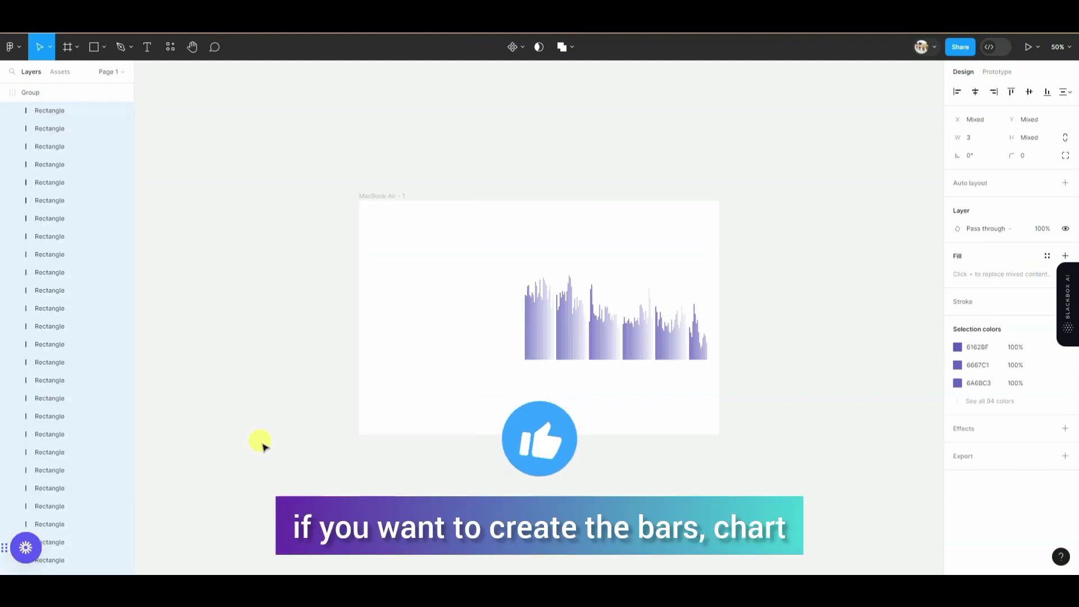
click(826, 442)
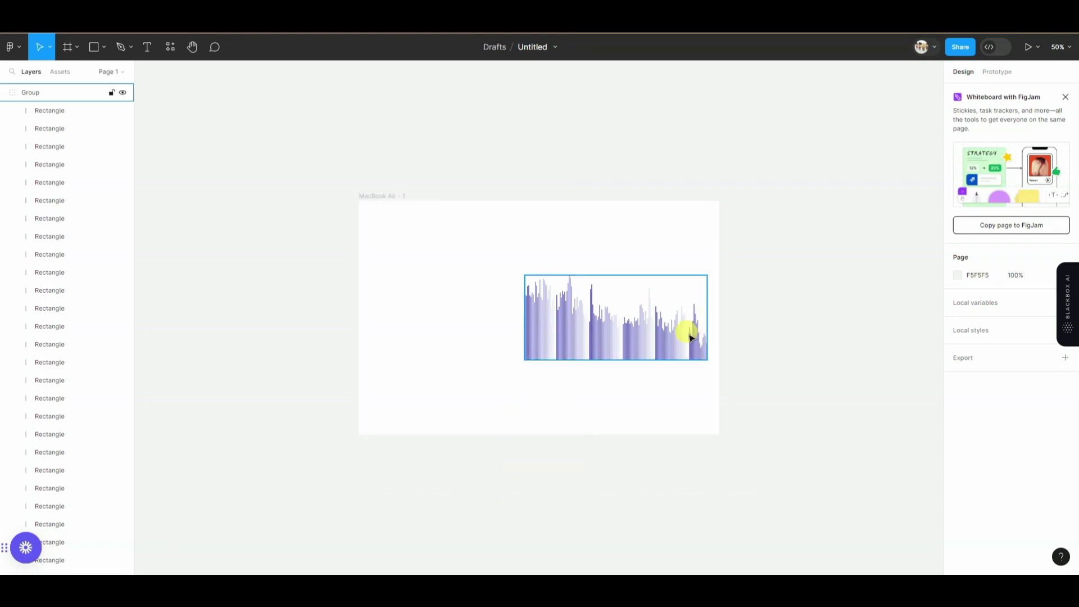
mouse_move(691, 337)
mouse_down()
mouse_move(589, 329)
mouse_move(617, 367)
mouse_up()
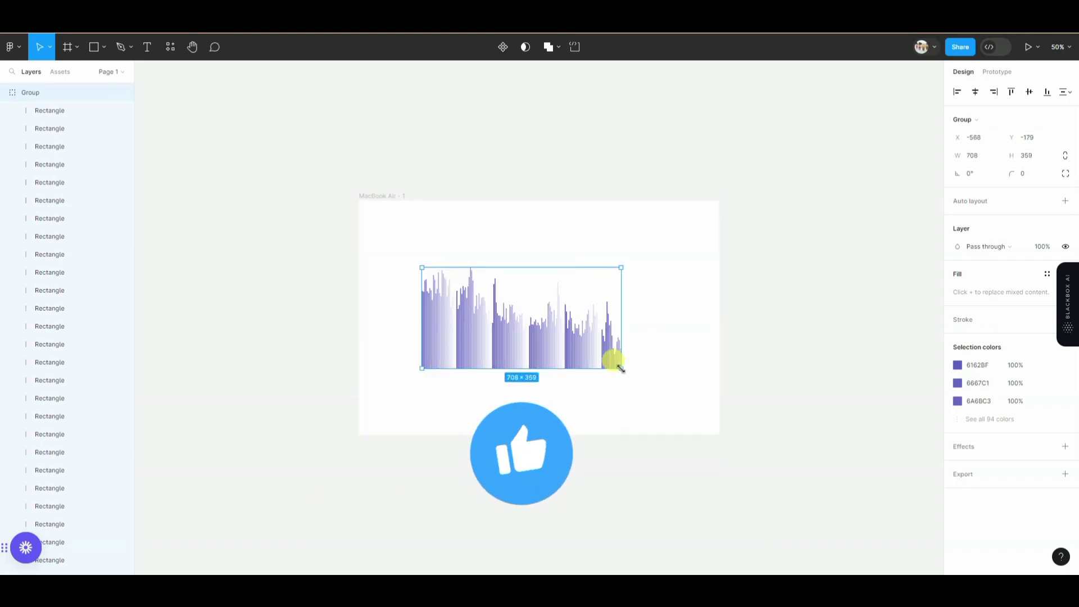